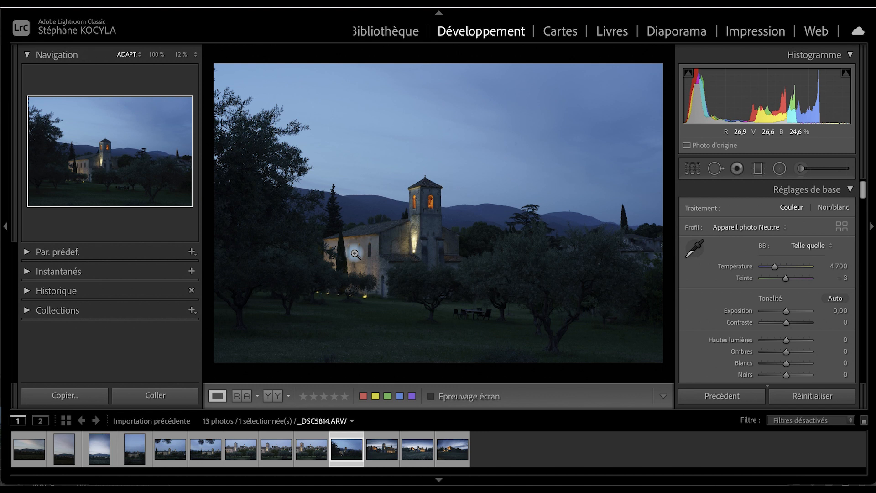
Step: Open a copy of _DSC5814.ARW with the Lightroom corrections in Silver Efex Pro 3 and dismiss the TIFF notice
click(268, 2)
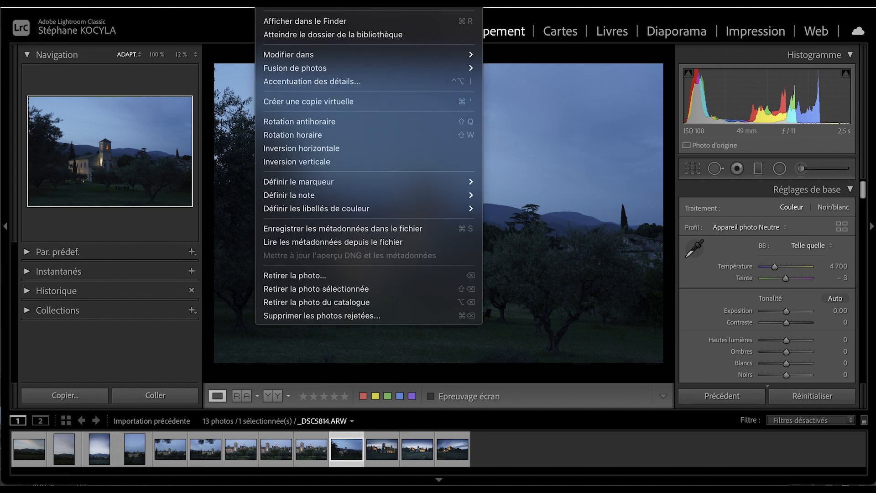
mouse_move(306, 56)
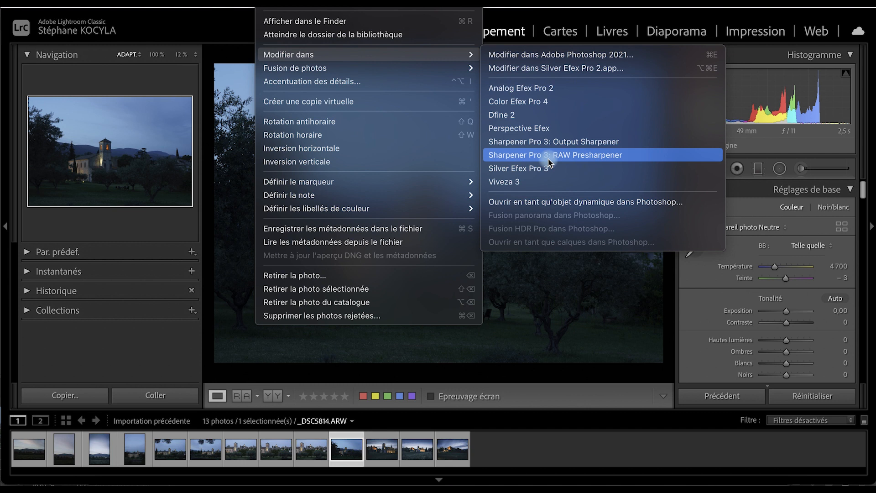
click(546, 168)
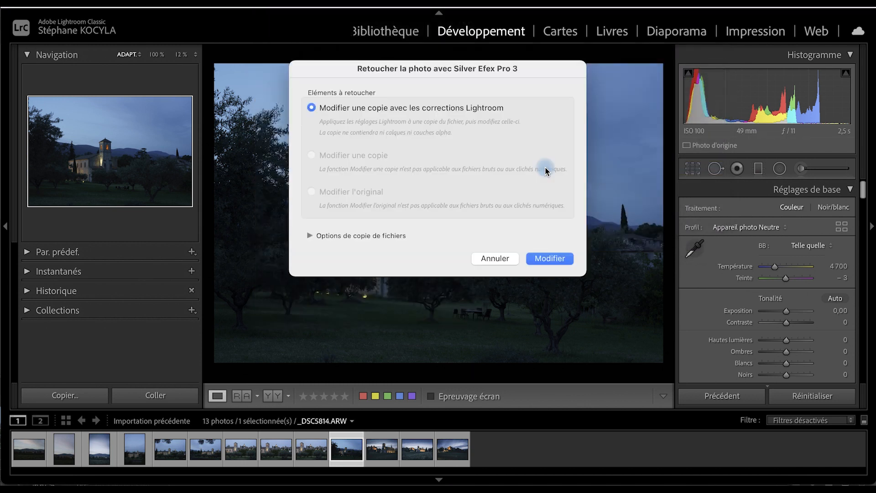
click(544, 260)
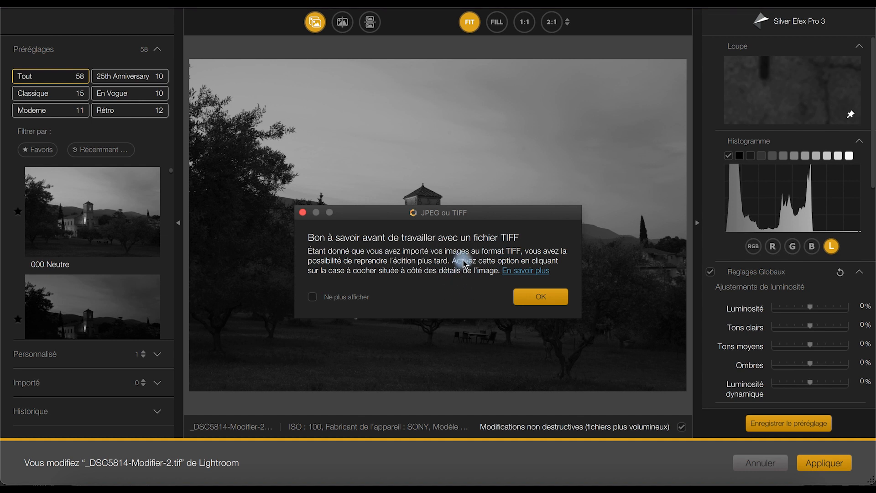
click(535, 297)
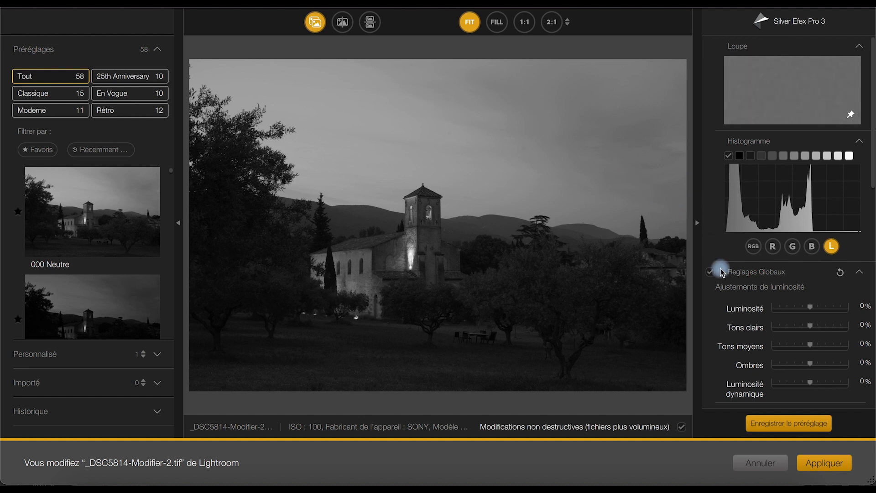
Step: Apply the preset 005 Haute structure (dure) to the photo, accepting the replacement of the current settings
scroll(738, 296, down, 15)
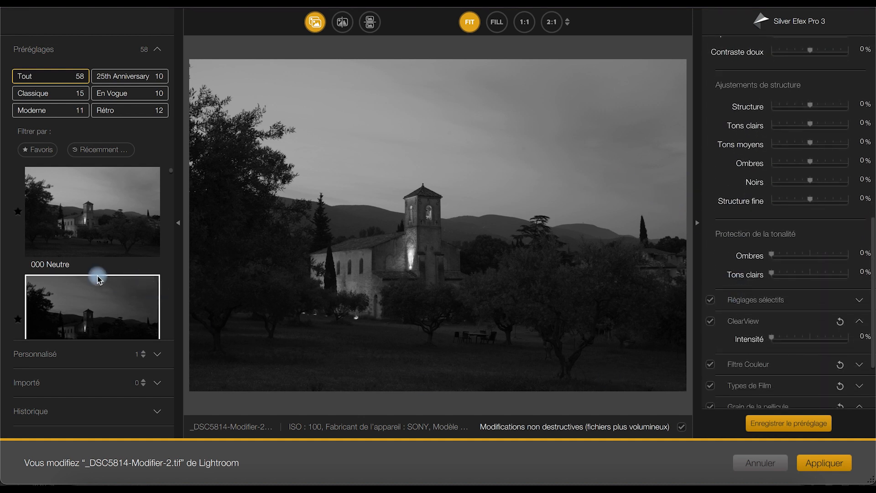
scroll(92, 237, down, 5)
scroll(92, 239, down, 6)
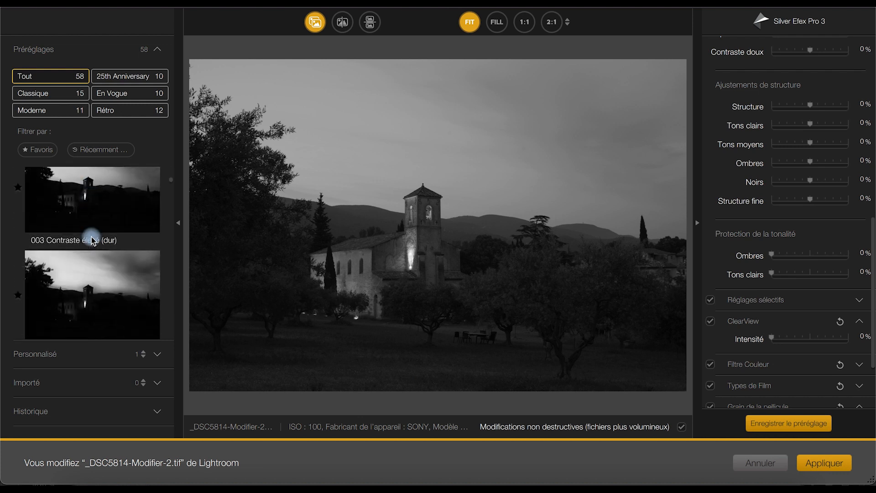
scroll(93, 240, up, 3)
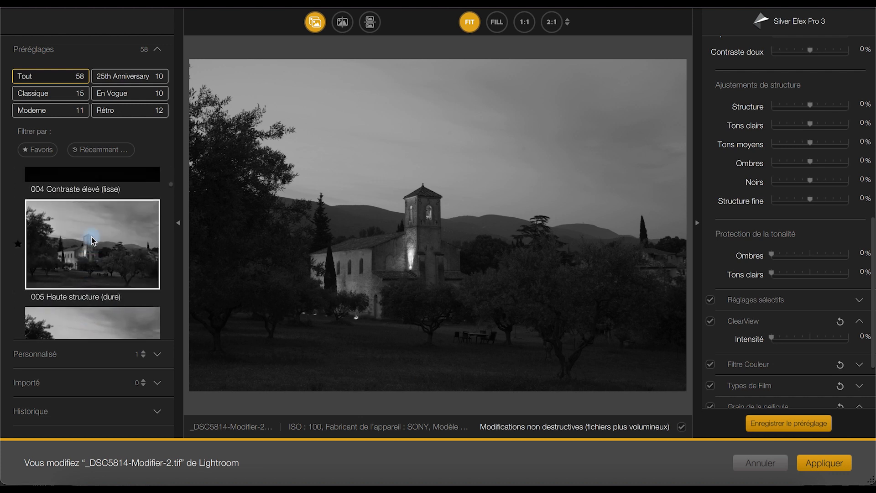
click(96, 253)
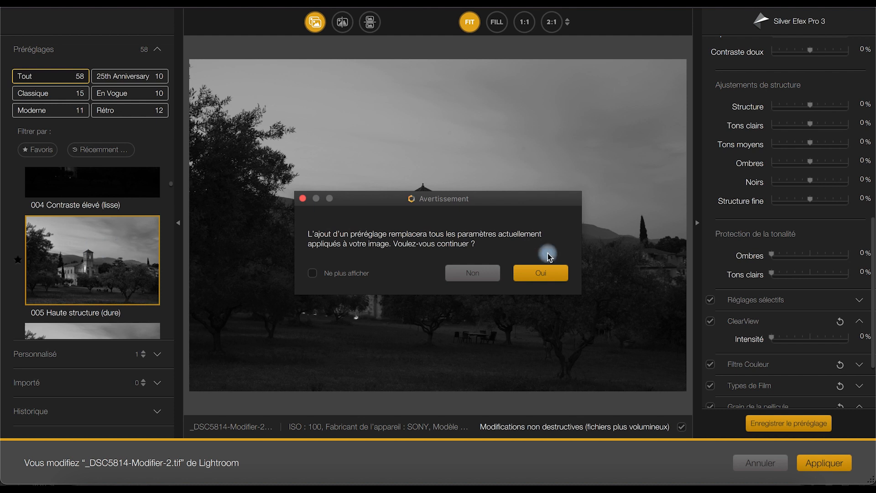
click(547, 277)
click(547, 277)
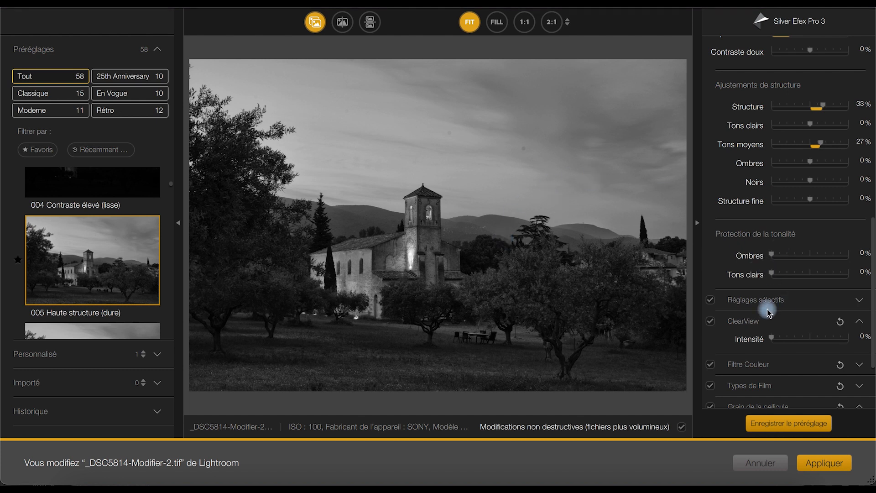
Step: Set the film grain to IlfordFP4Plus125 with a grain size of about 3.4 and increase the grain intensity
scroll(768, 309, down, 3)
scroll(767, 309, down, 1)
scroll(767, 309, up, 3)
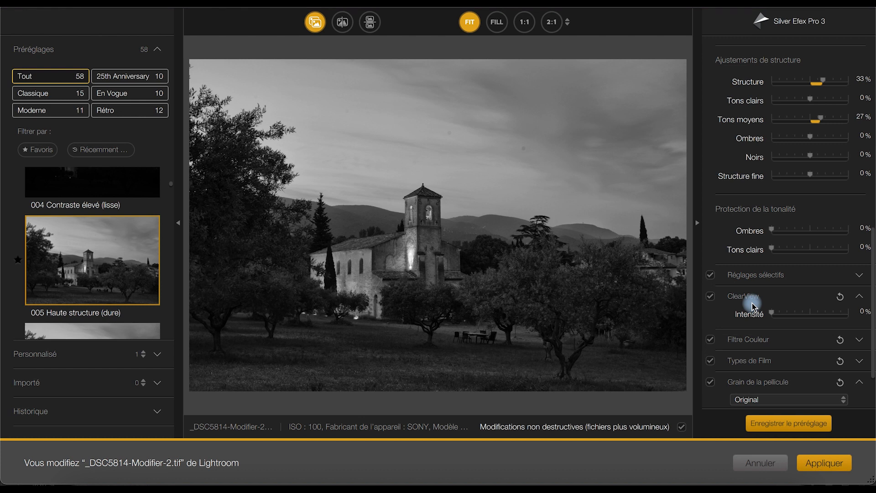
scroll(752, 319, down, 3)
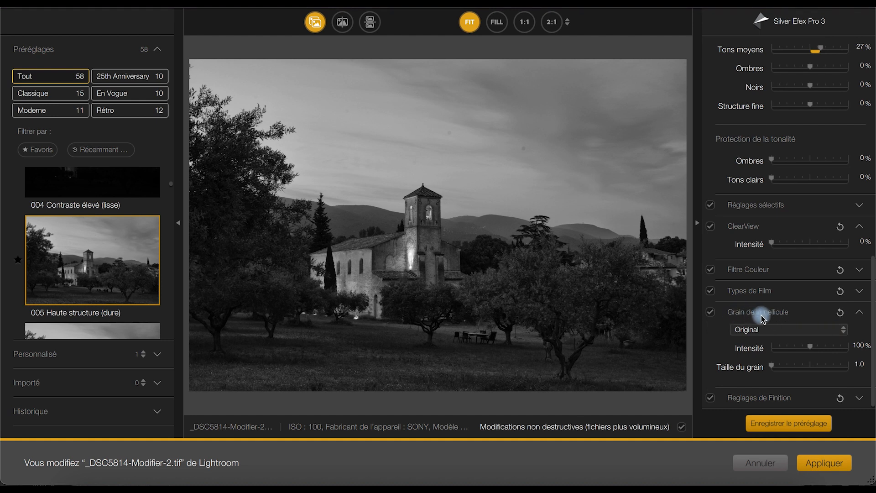
click(844, 333)
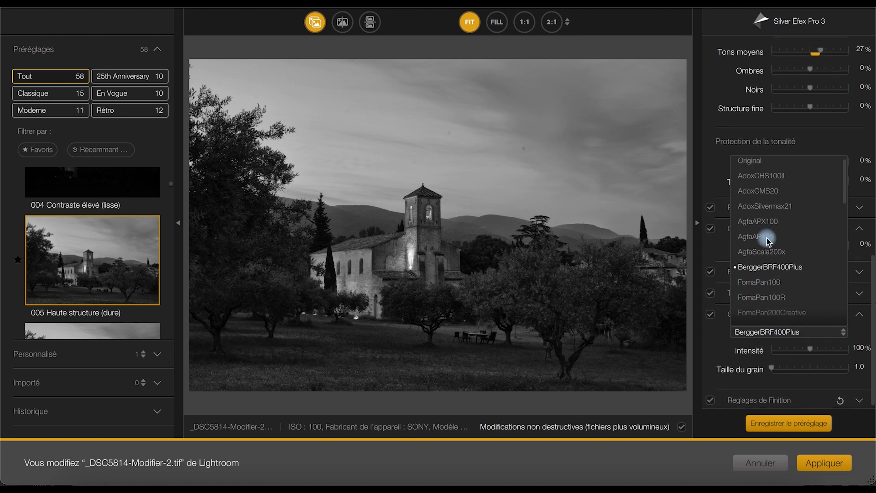
scroll(769, 242, down, 8)
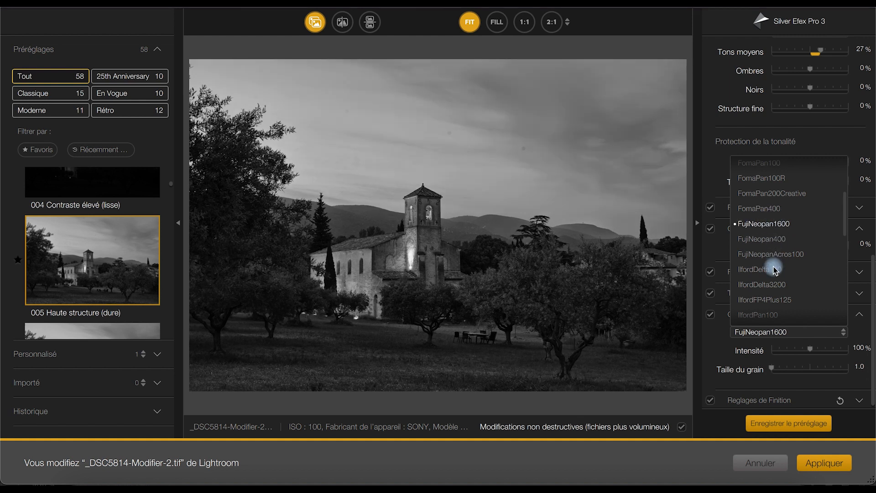
click(764, 302)
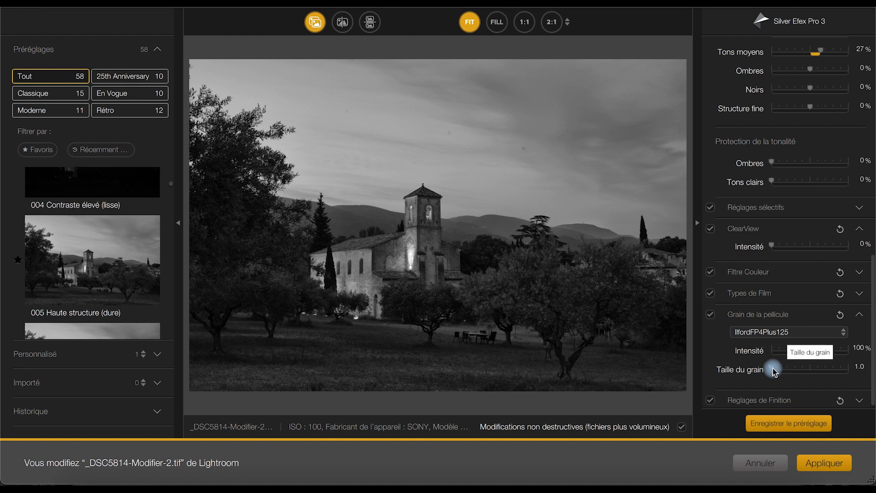
drag(773, 370, 795, 373)
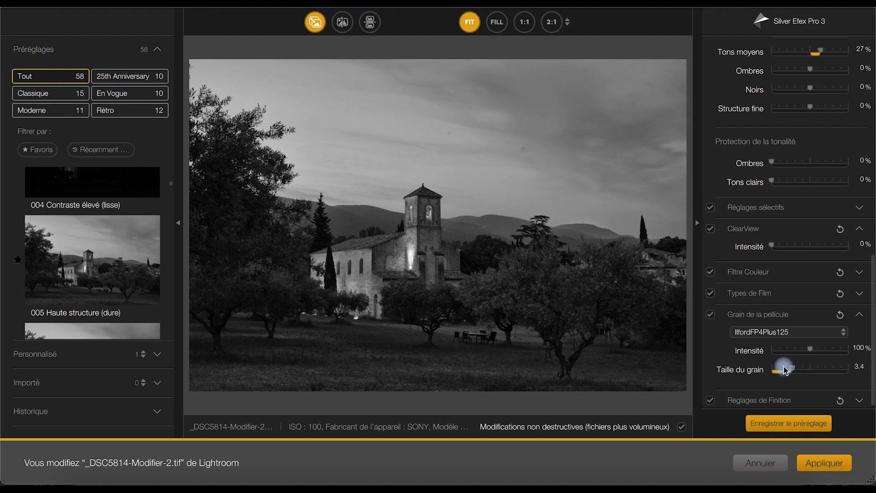
drag(812, 350, 827, 354)
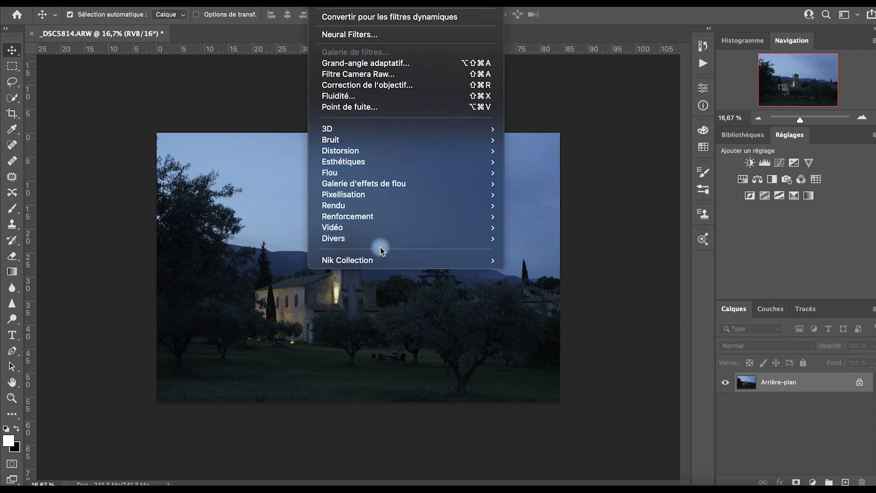
Step: Launch Nik Selective Tool 2 for _DSC5814.ARW in Photoshop
mouse_move(383, 264)
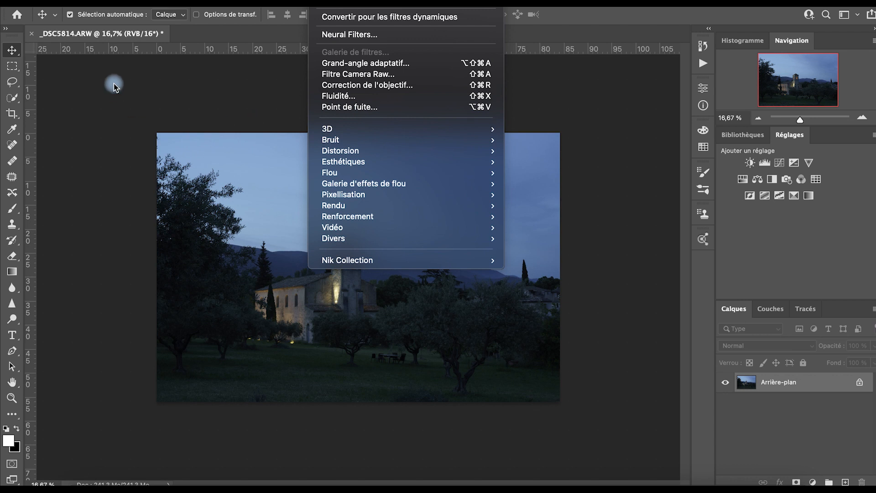
click(96, 2)
click(97, 3)
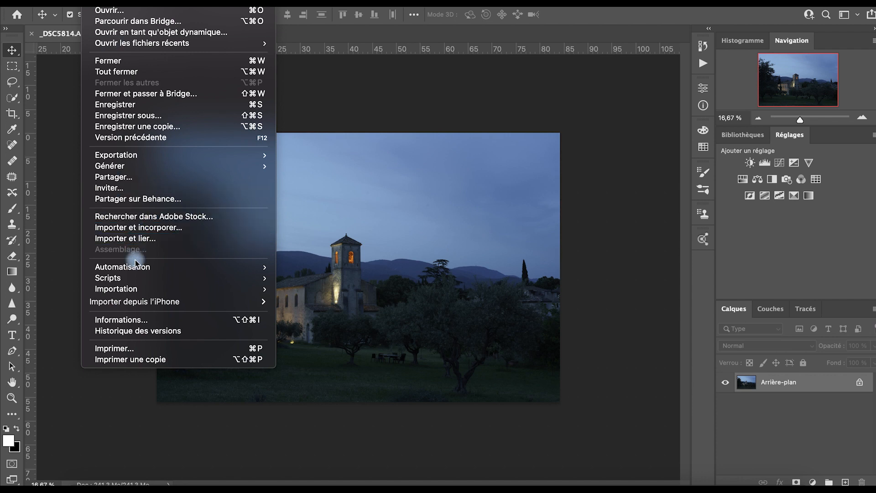
mouse_move(205, 267)
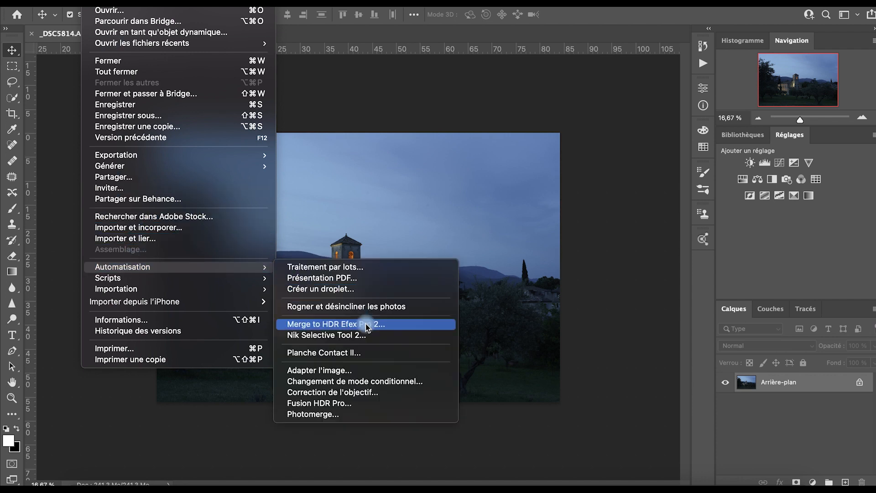
click(345, 339)
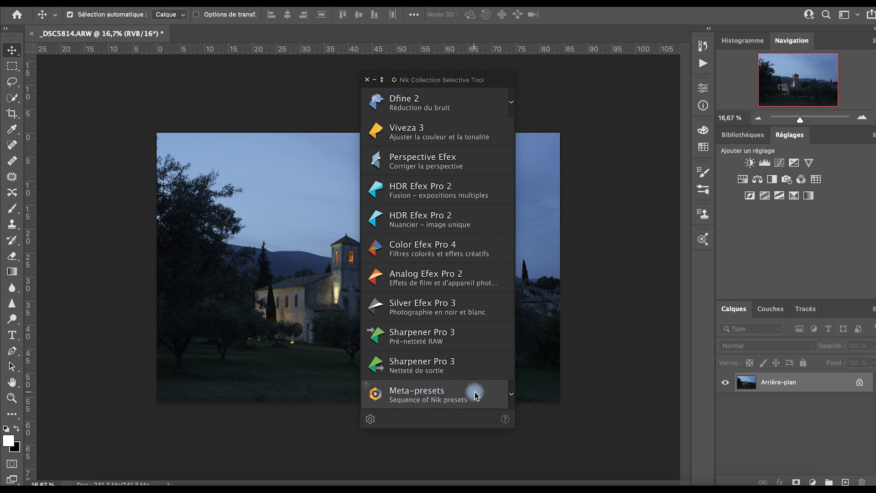
Step: Expand the Meta-presets, apply Fin et spectaculaire to the photo, and move the Nik palette off the image
click(511, 395)
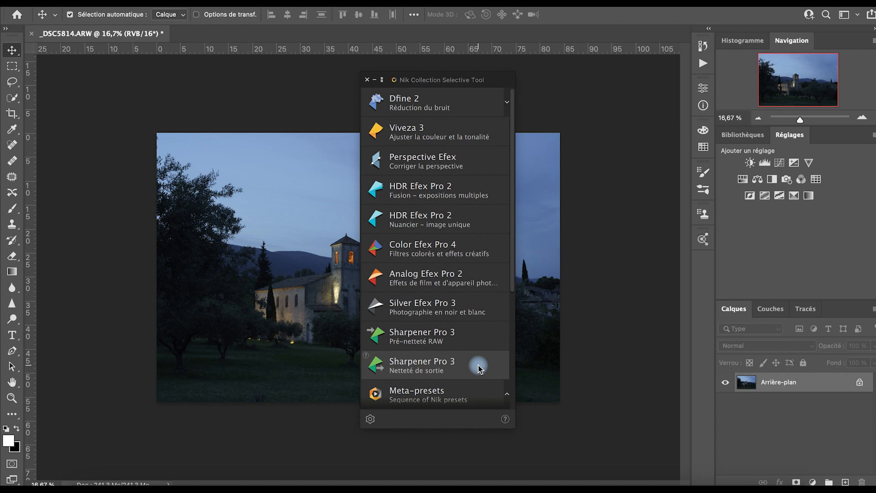
scroll(478, 369, down, 5)
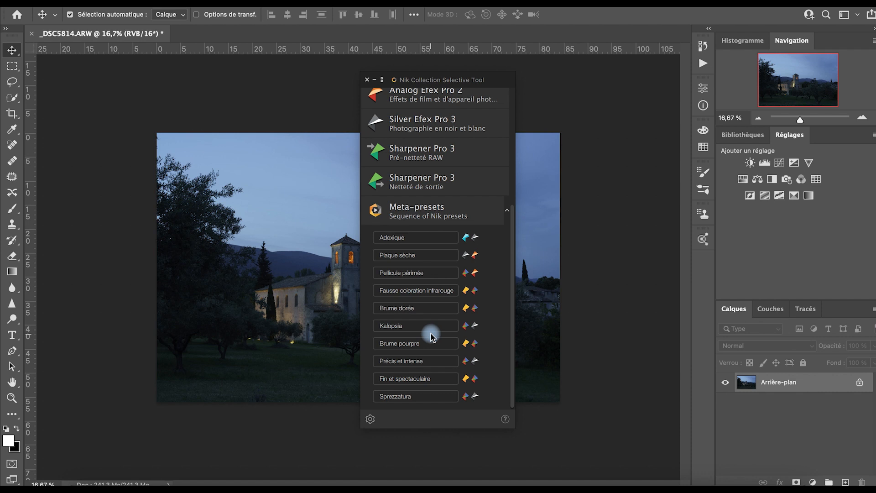
click(416, 380)
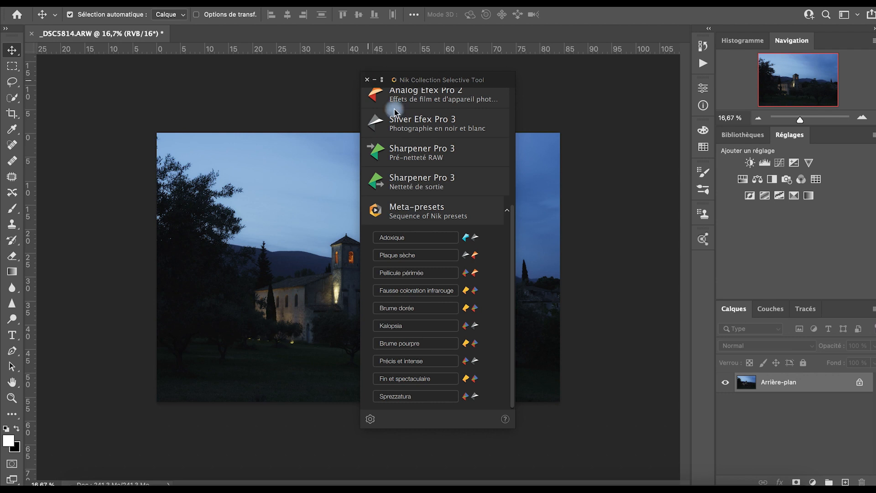
drag(463, 78, 675, 73)
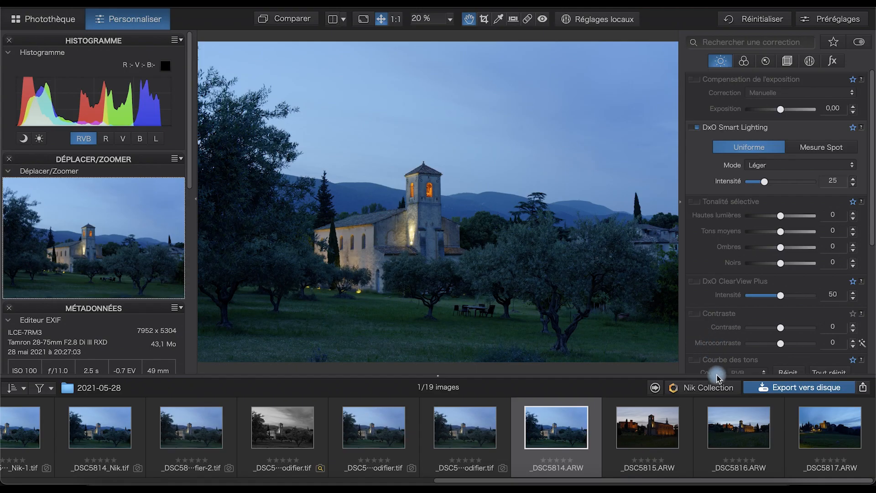
Step: Send _DSC5814.ARW from DxO PhotoLab to Viveza 3 under a unique file name and dismiss the TIFF notice
click(714, 390)
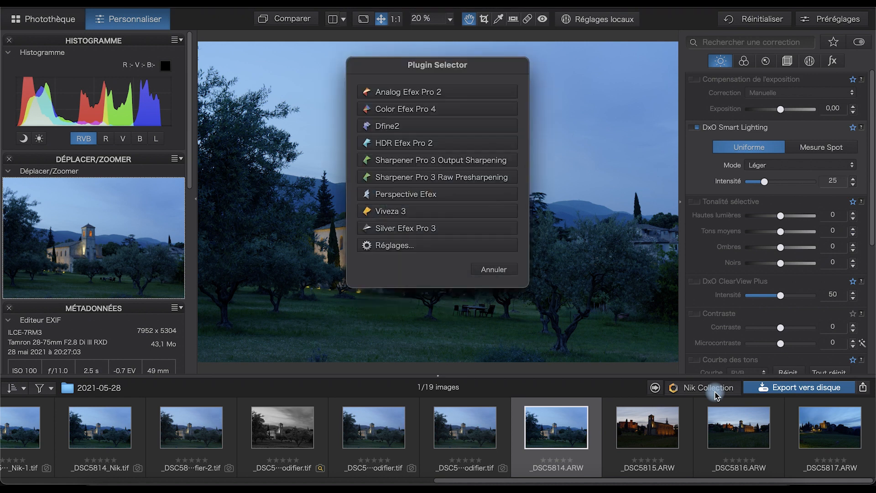
click(415, 228)
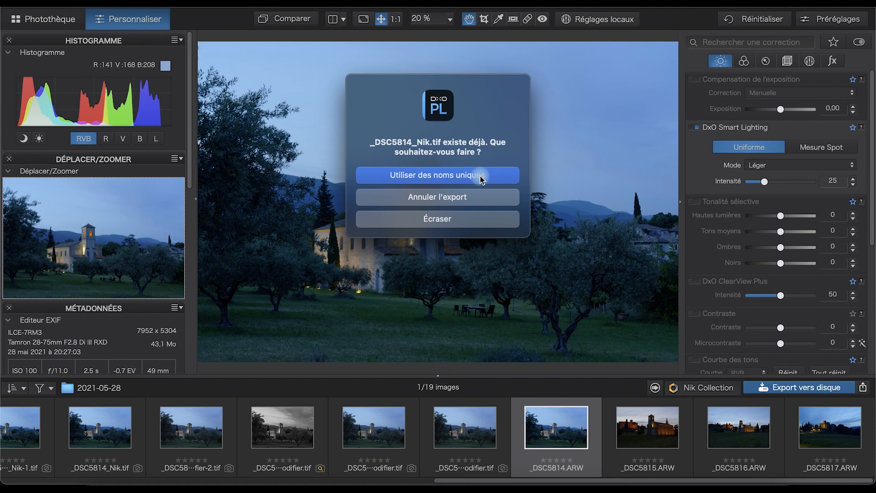
click(480, 176)
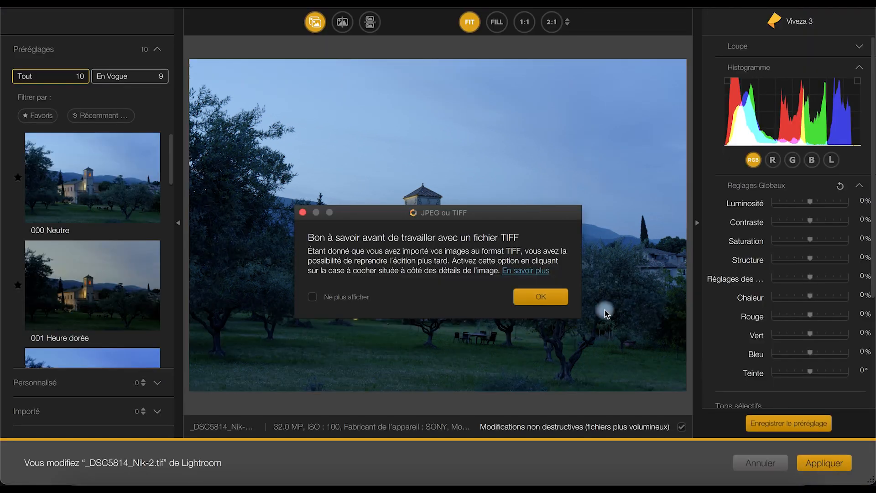
click(538, 298)
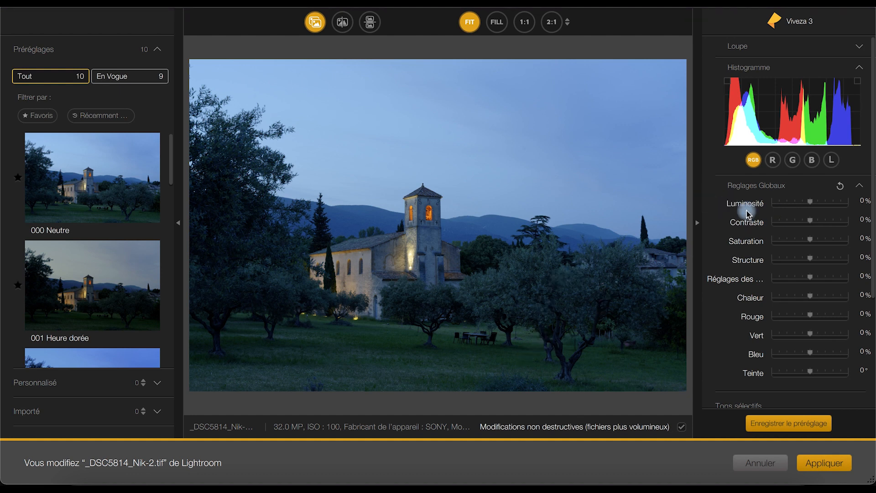
Step: Enable the white balance correction and sample the illuminated stone wall of the bell tower as the reference colour
scroll(747, 214, down, 5)
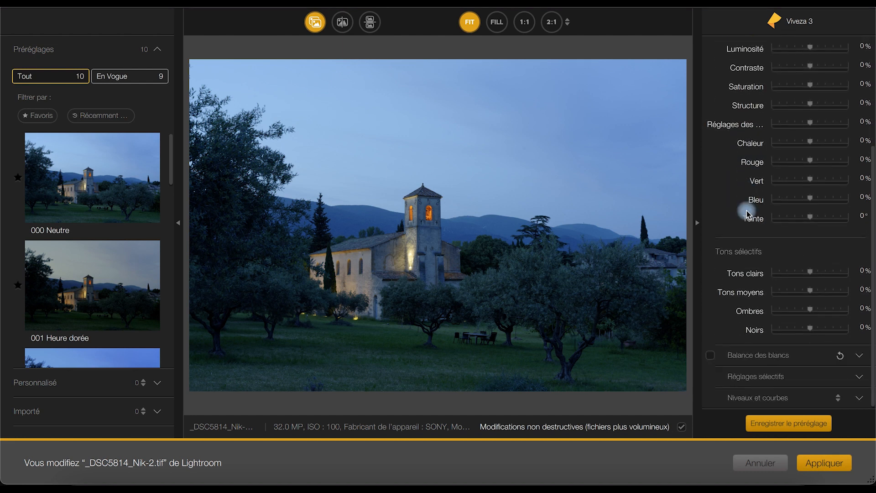
scroll(747, 214, up, 5)
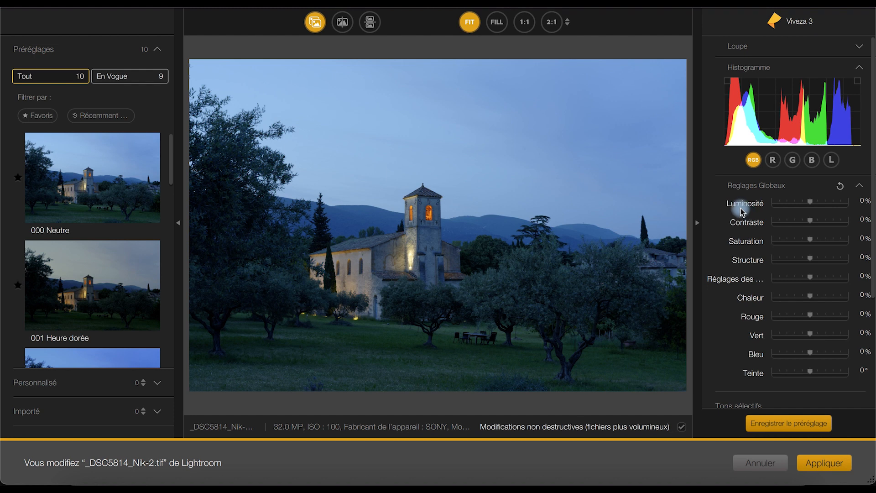
scroll(748, 221, down, 5)
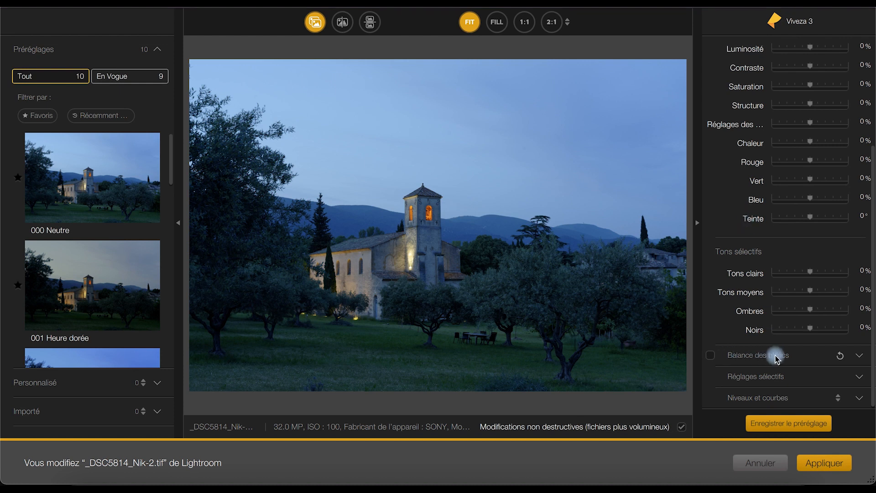
click(711, 355)
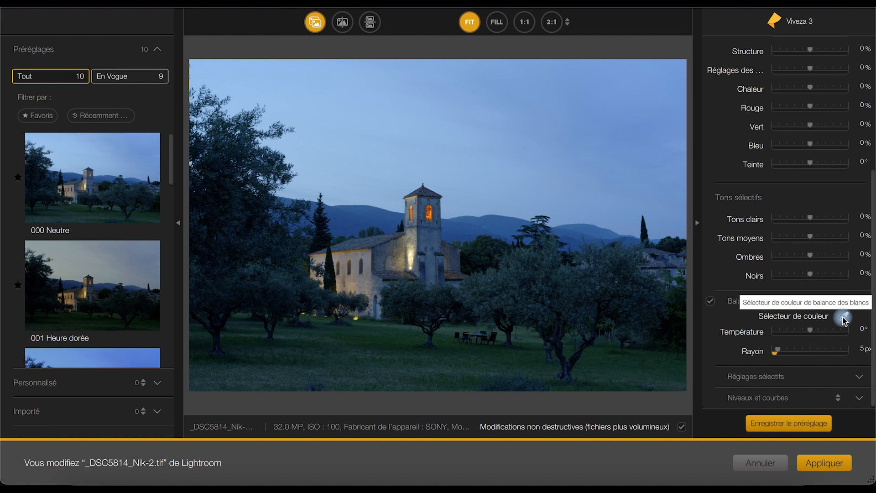
click(844, 317)
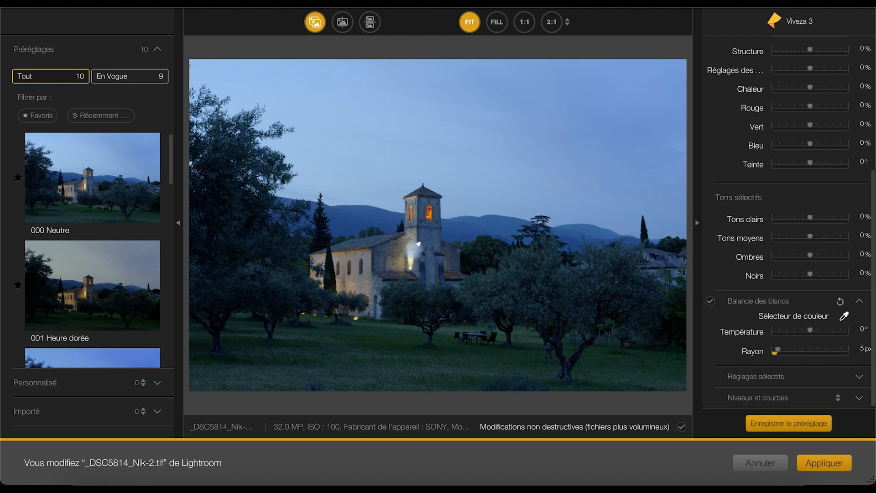
click(418, 244)
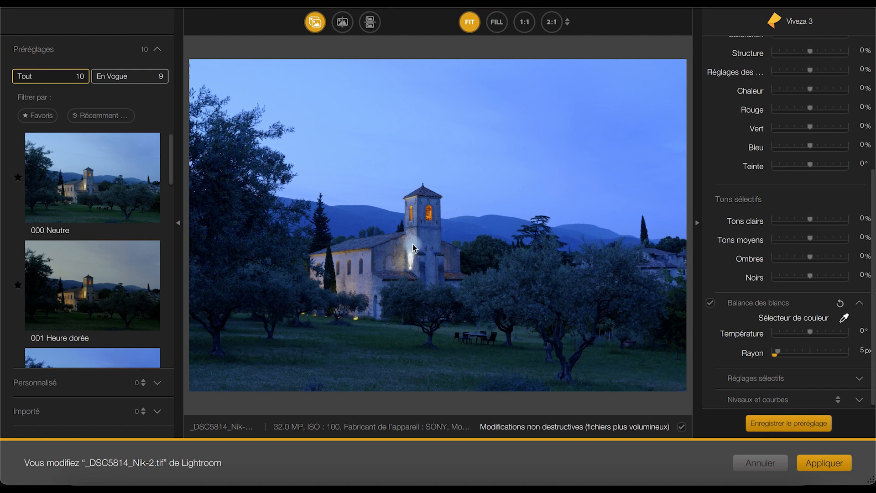
Step: Leave the white balance settings and add a selective control point in the sky above the bell tower, sized to 74%
click(845, 319)
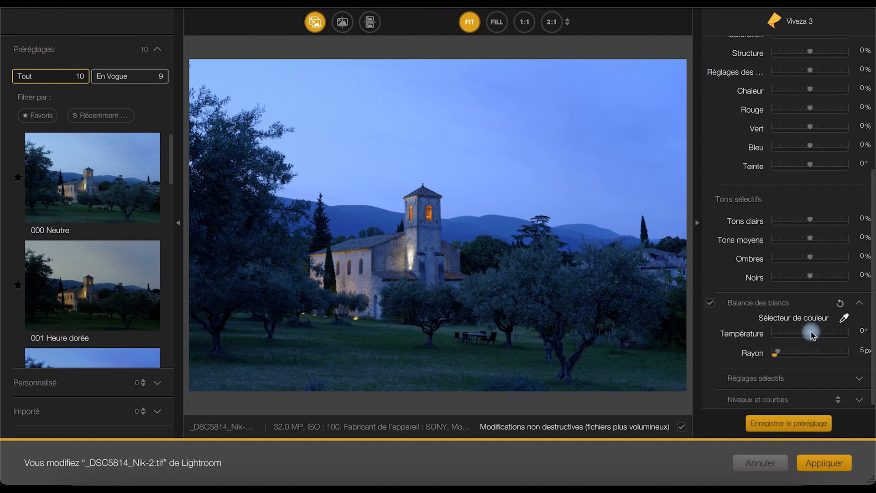
click(860, 303)
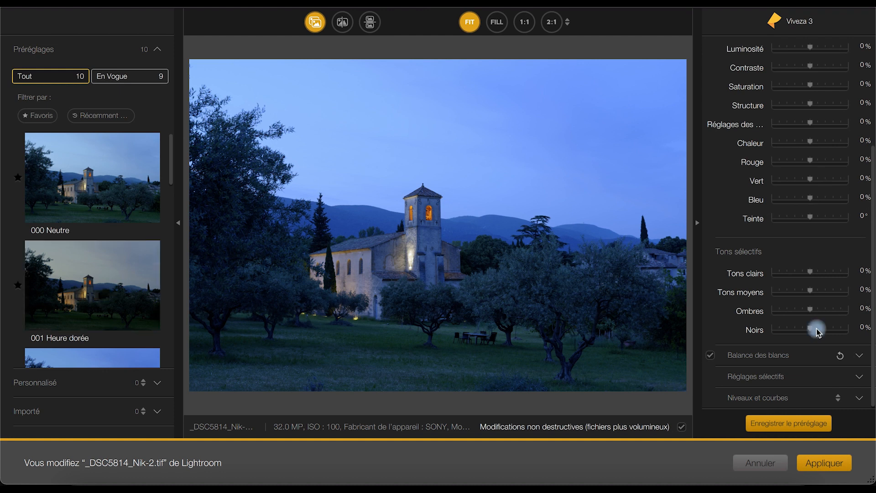
click(857, 379)
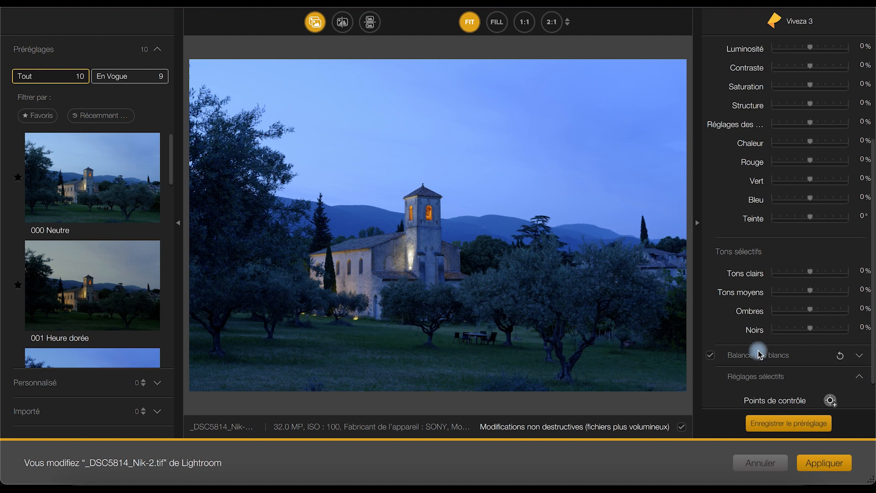
scroll(759, 354, down, 1)
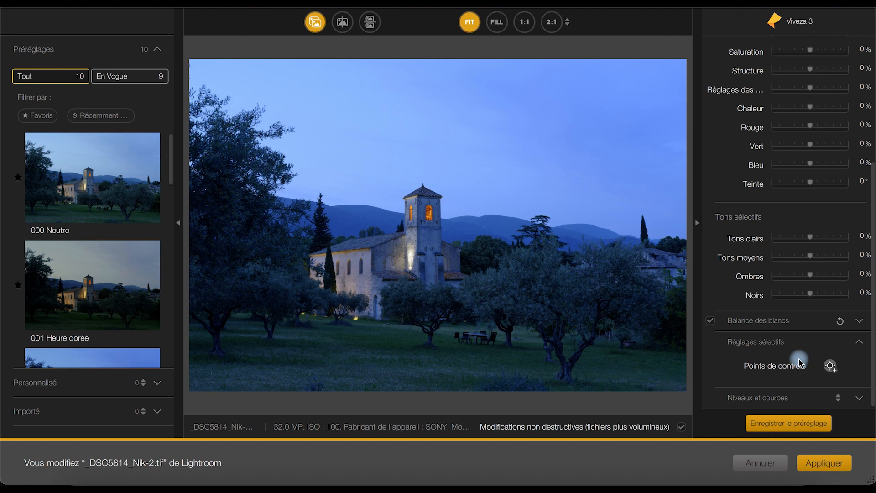
click(764, 360)
click(435, 141)
drag(460, 141, 485, 142)
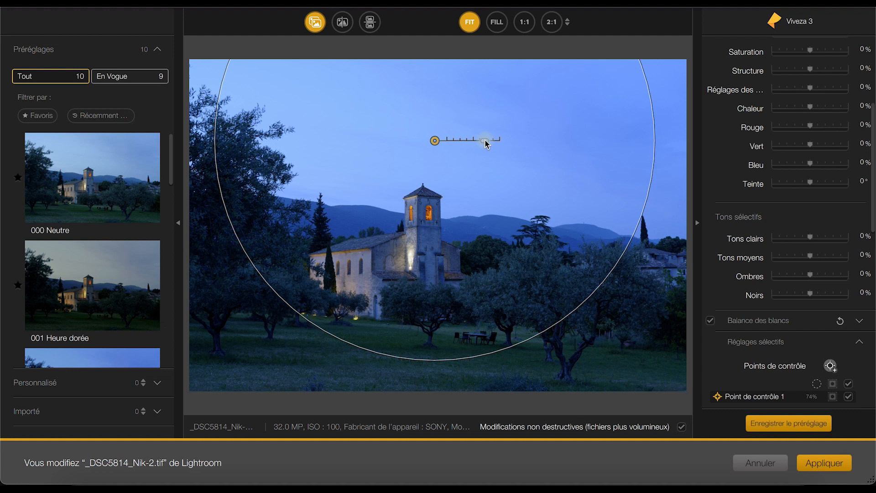
Step: Show the mask of the sky control point and lower its luminance selectivity to 17%
scroll(723, 335, down, 7)
scroll(723, 335, down, 3)
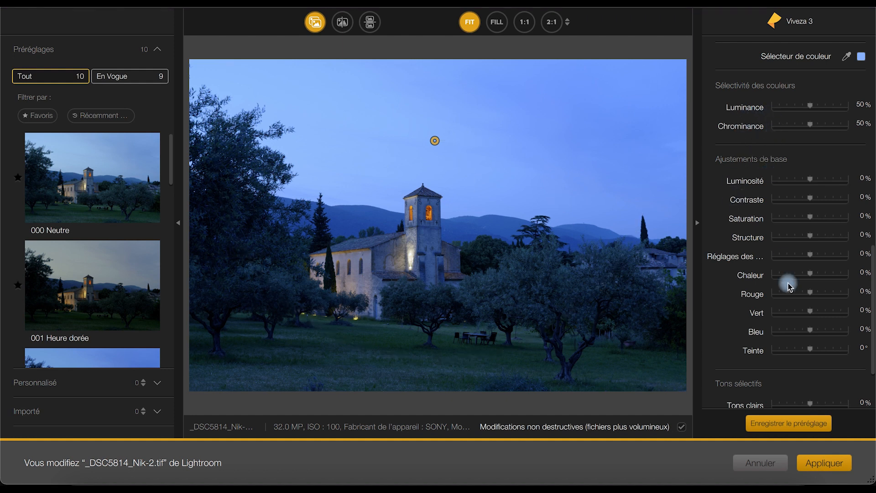
scroll(789, 283, up, 3)
scroll(787, 265, up, 1)
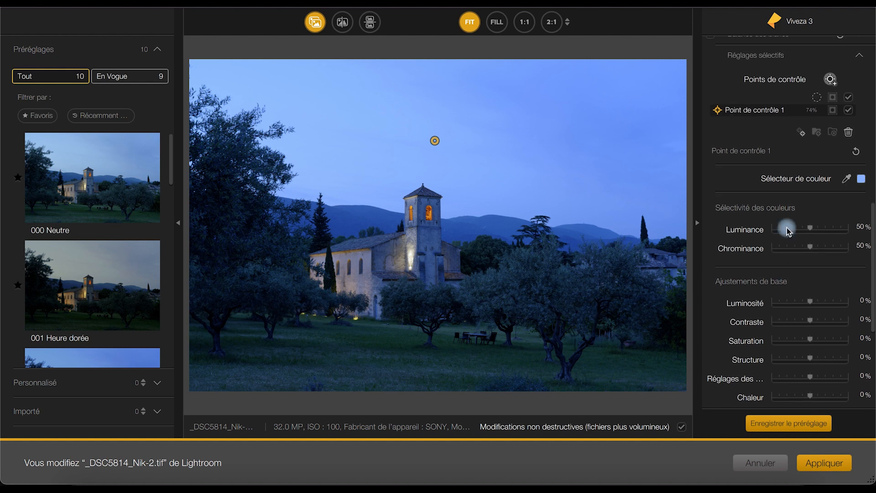
click(833, 110)
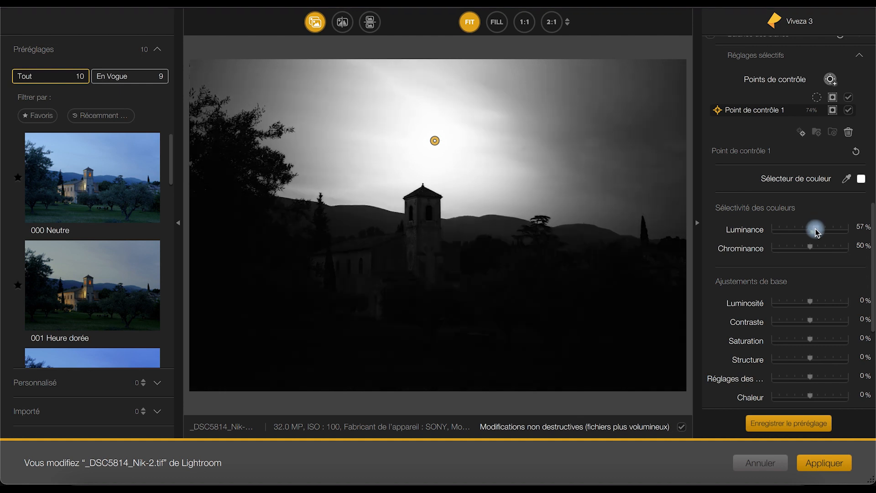
drag(810, 228, 786, 229)
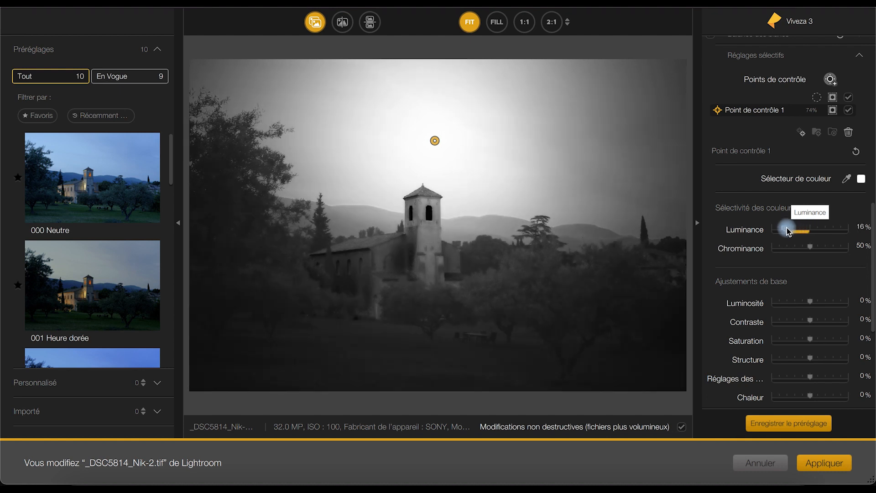
Step: Try a chrominance selectivity of 76% on the sky control point and reset it to 50%
click(829, 248)
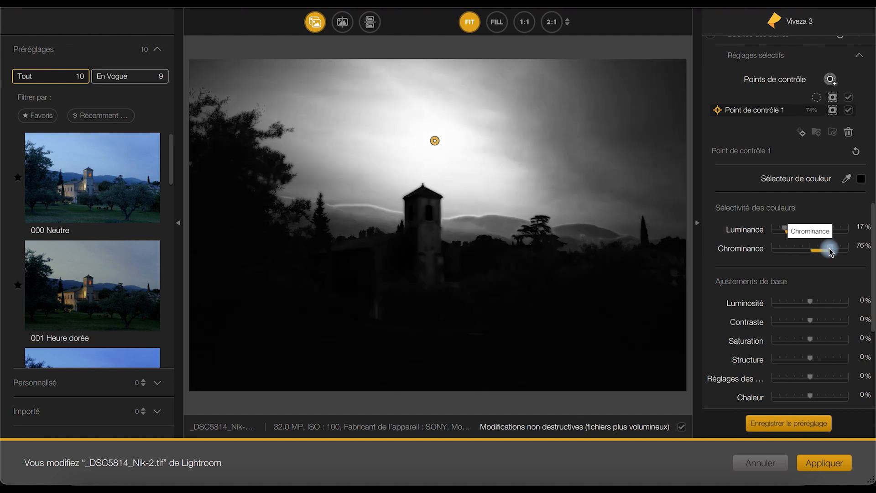
double_click(789, 252)
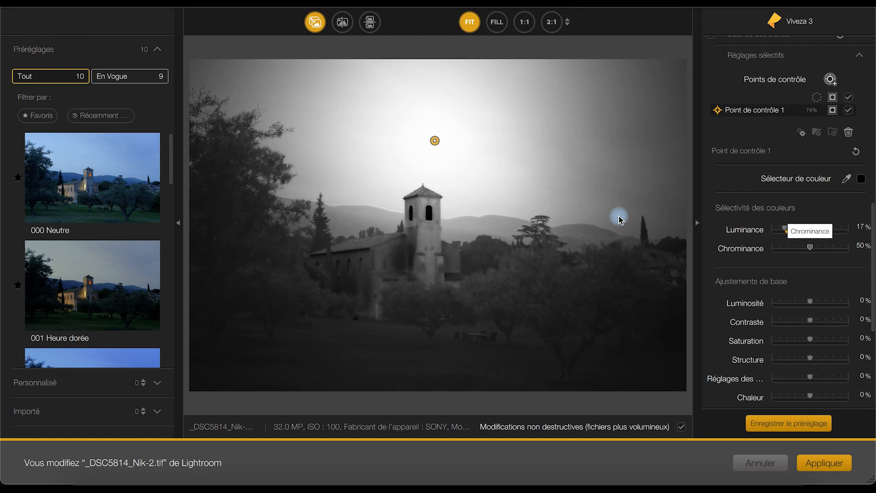
click(516, 139)
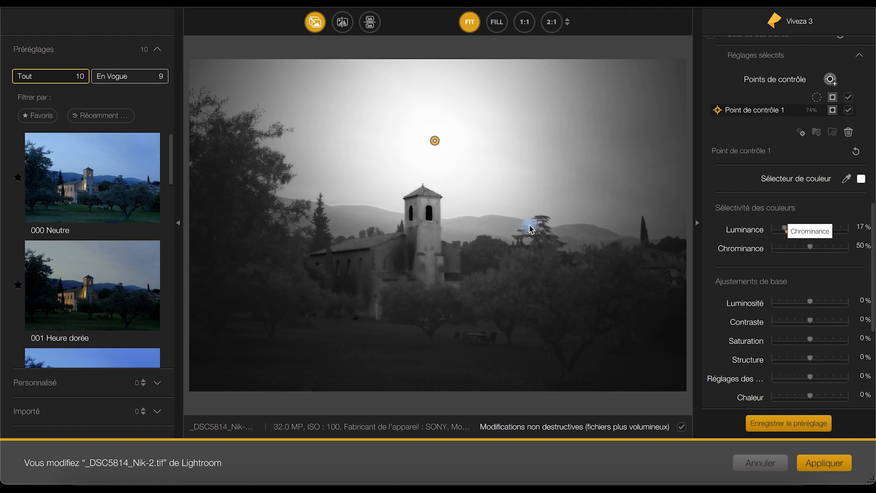